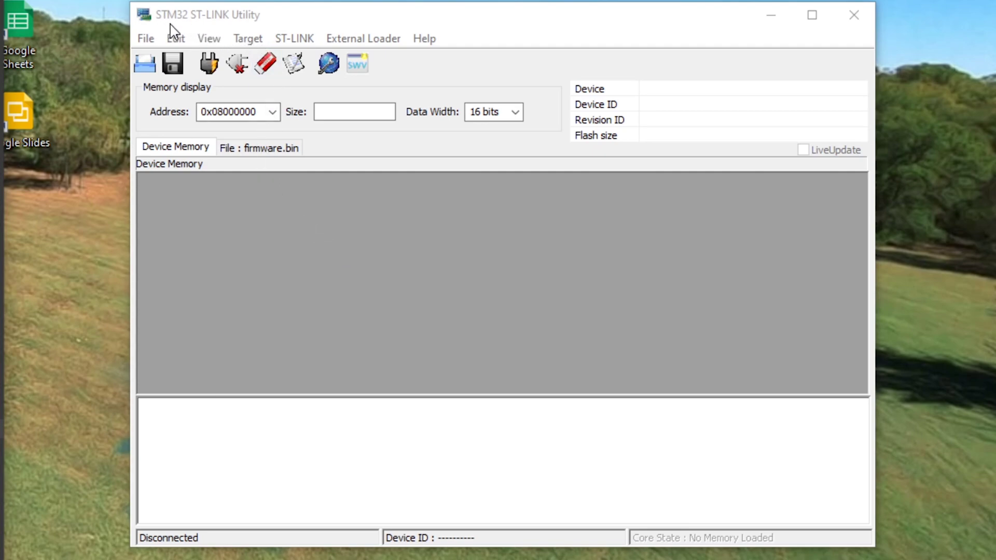
Connect to the STM32F302 and write option bytes with read-out protection set to Level 0
left_click(257, 40)
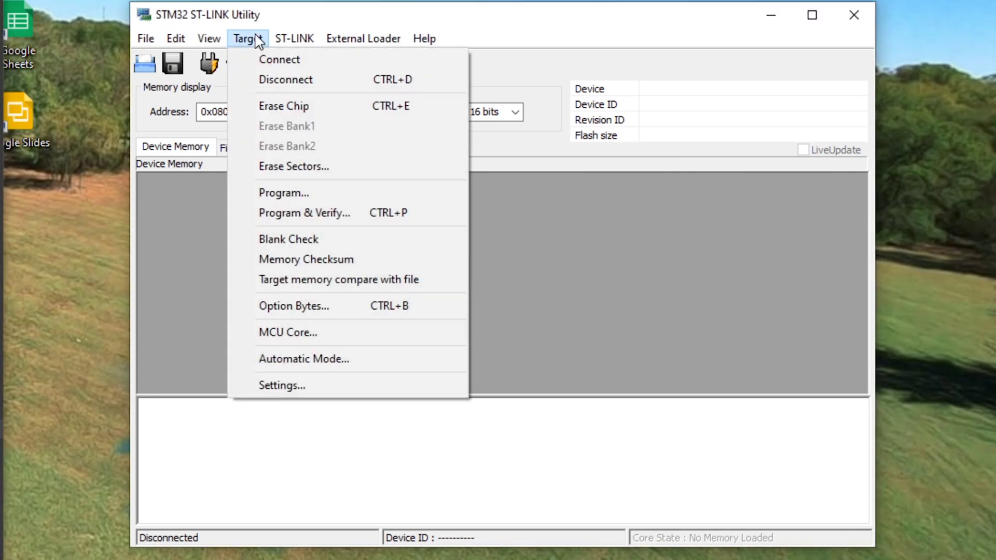
left_click(310, 307)
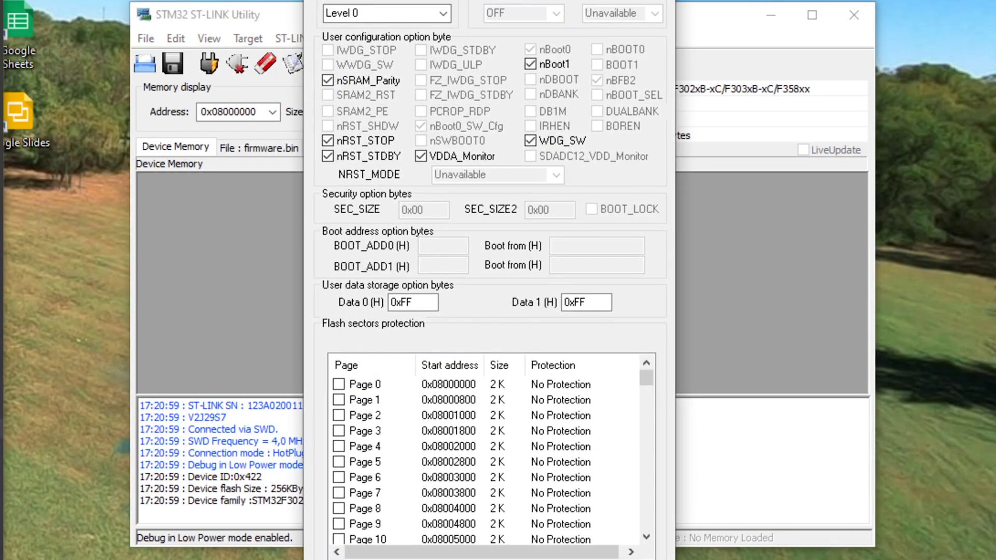
left_click(439, 33)
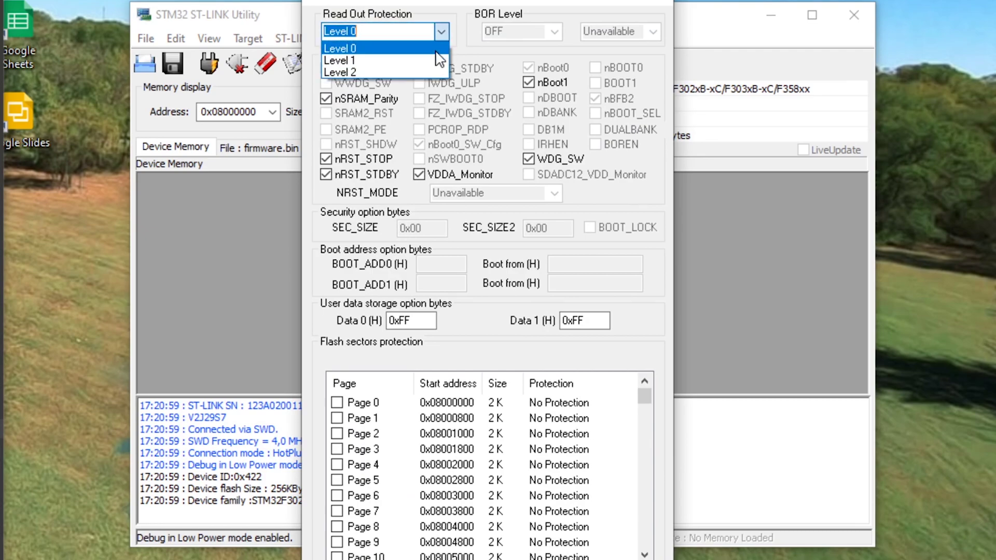
left_click(389, 61)
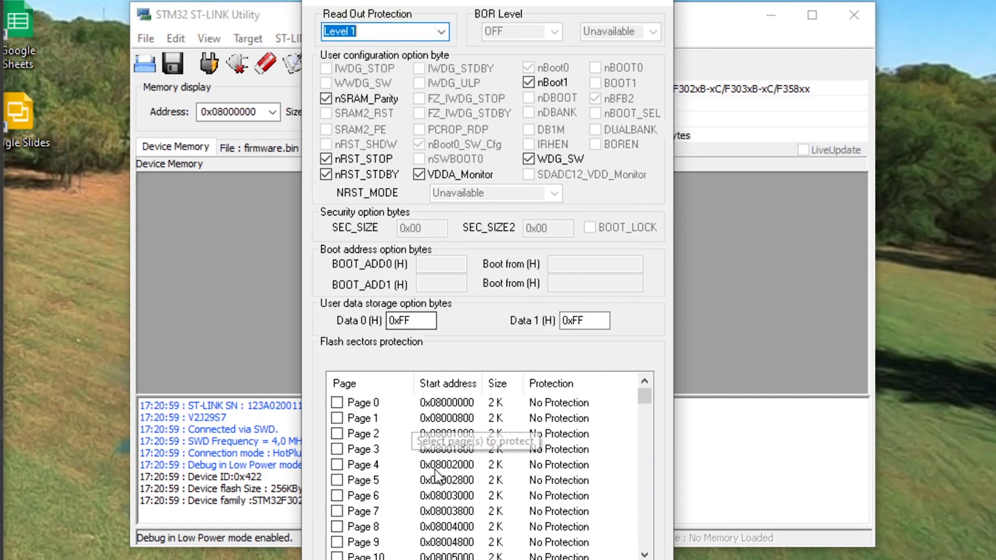
left_click(440, 33)
left_click(369, 49)
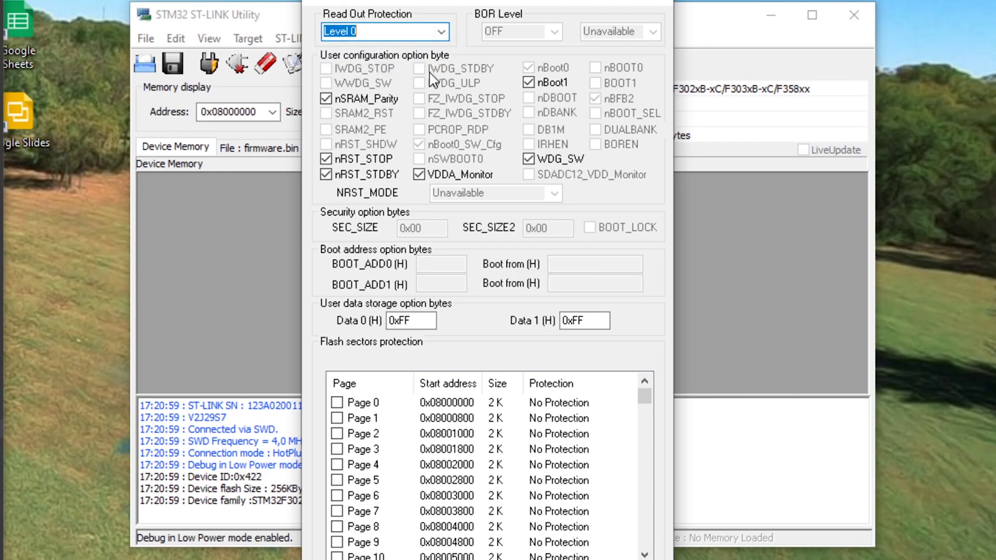
left_click(327, 528)
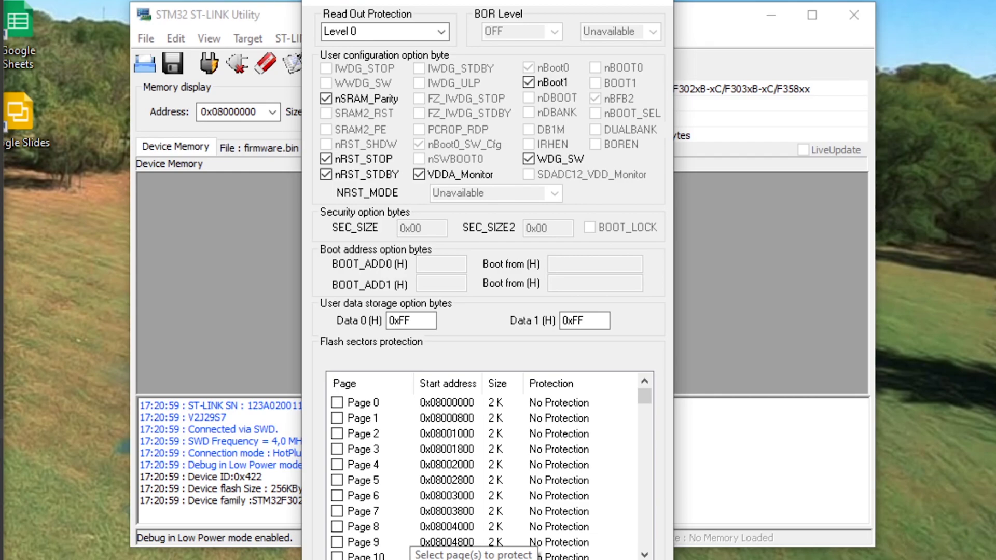
key("Return")
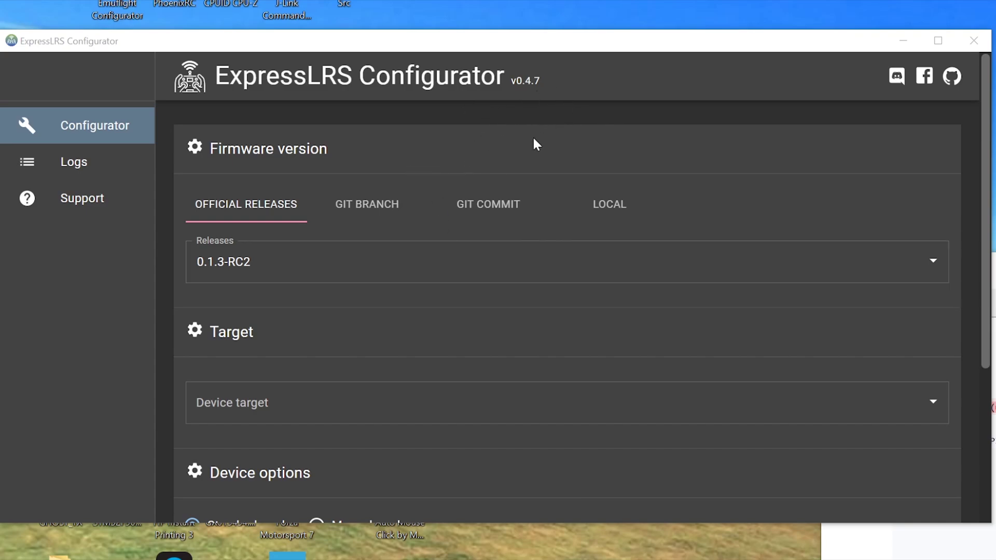
Switch the firmware source to git branches and select the develop branch
left_click(396, 211)
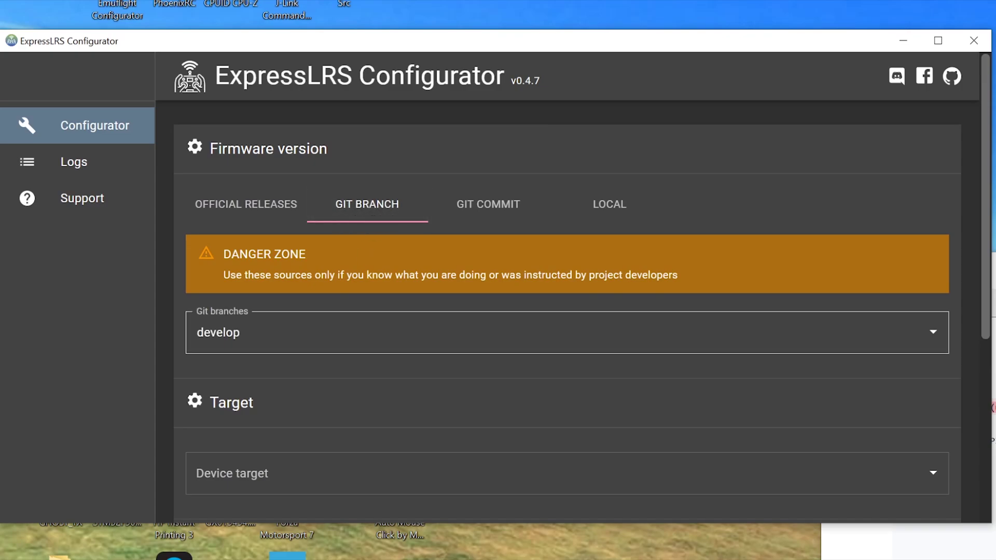
left_click(218, 333)
type("deve")
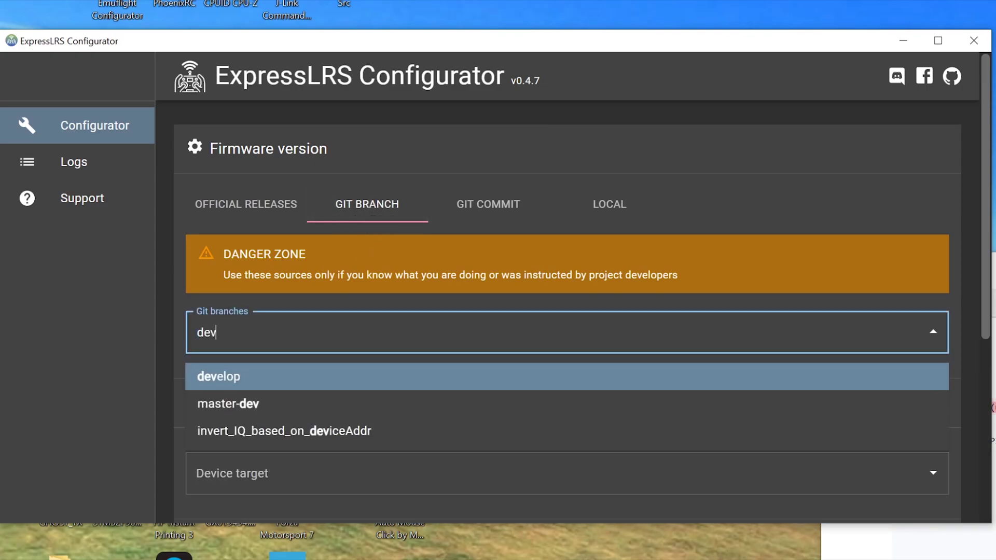
left_click(311, 382)
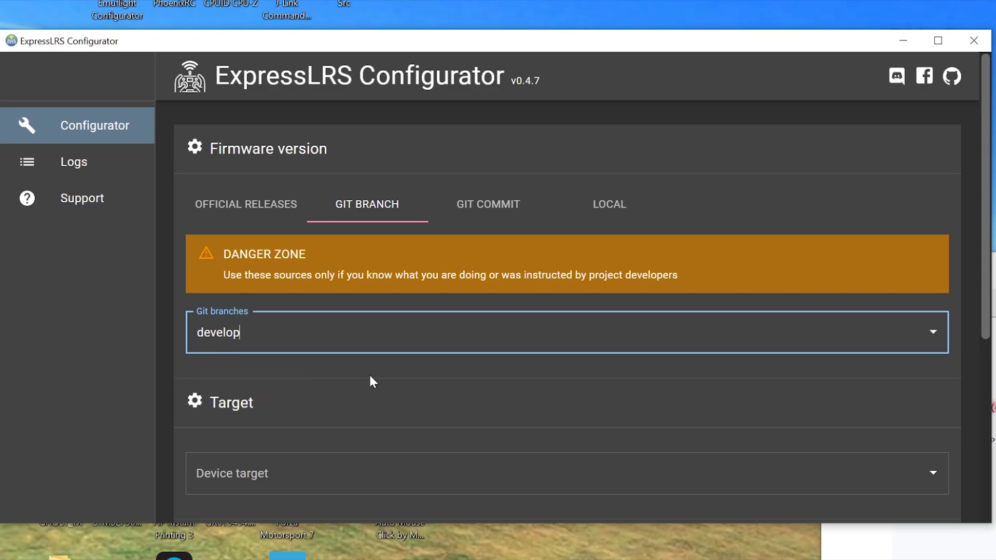
Filter device targets by 'Ghost' and pick GHOST_ATTO_2400_RX_via_STLINK
scroll(372, 380, "down", 4)
left_click(197, 272)
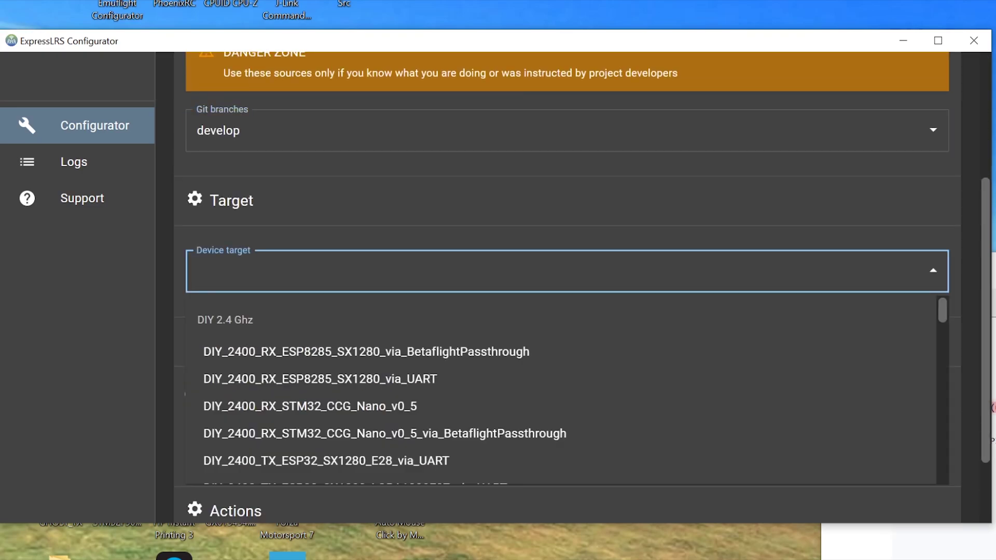
type("Ghost")
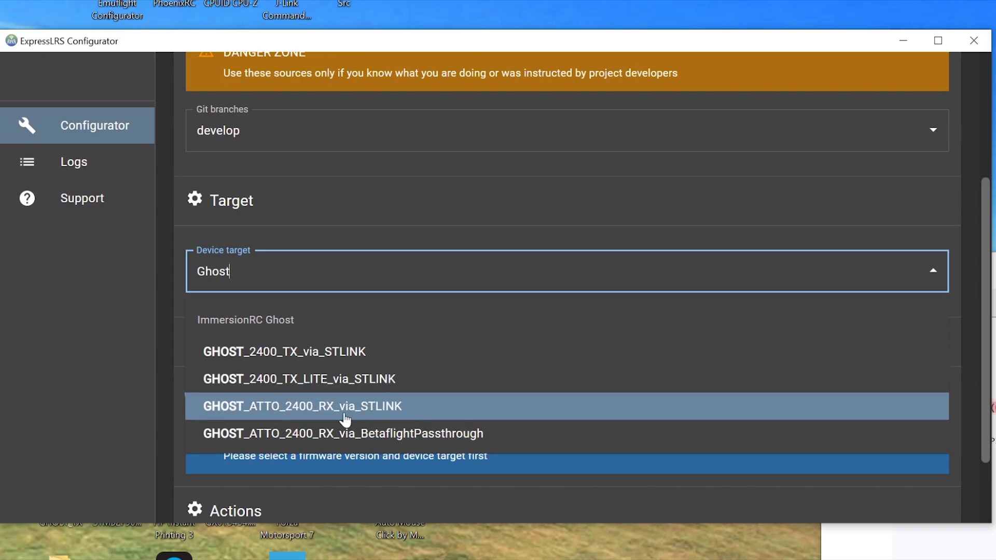
left_click(414, 410)
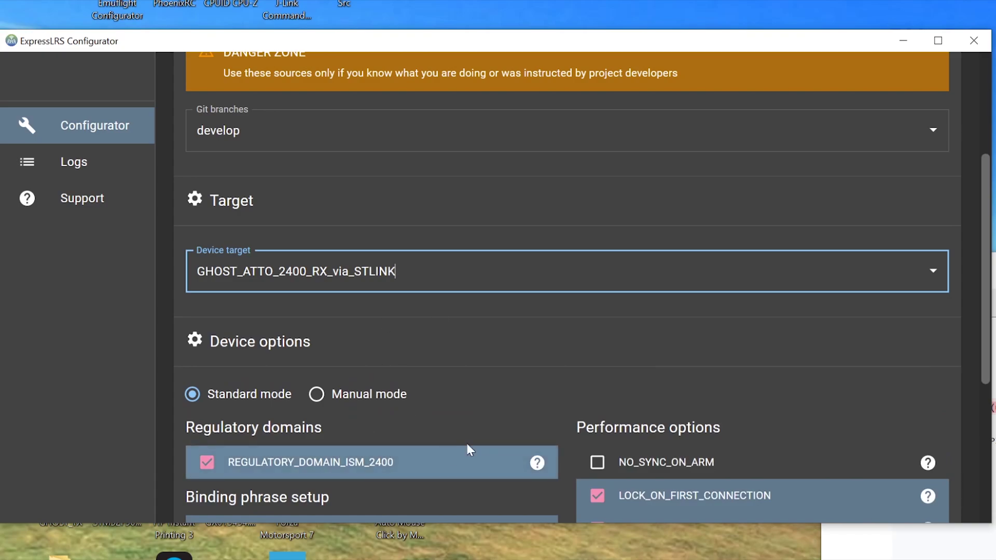
Confirm GHOST_ATTO_2400_RX_via_STLINK as the device target
scroll(507, 401, "down", 5)
scroll(508, 369, "up", 8)
scroll(508, 368, "down", 6)
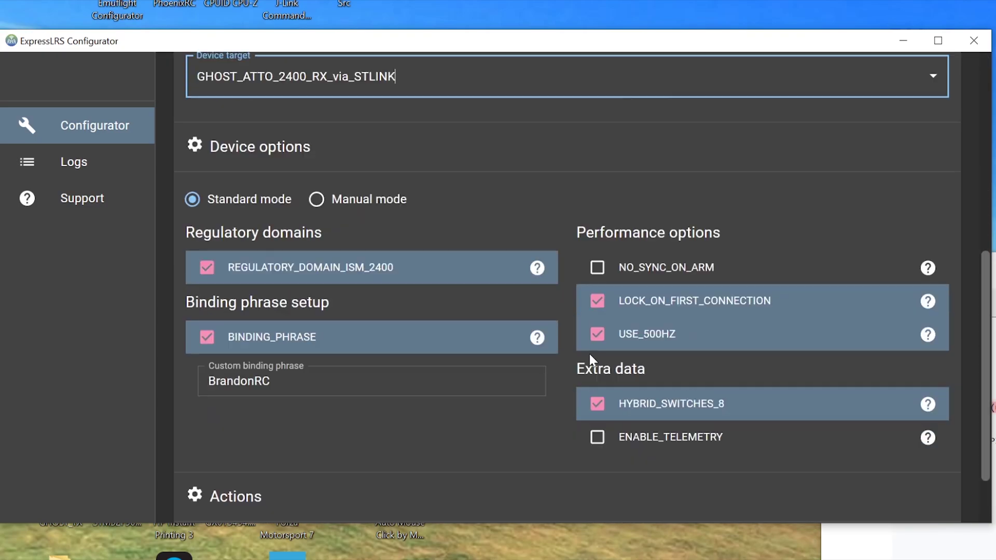
scroll(556, 366, "up", 1)
scroll(555, 366, "up", 6)
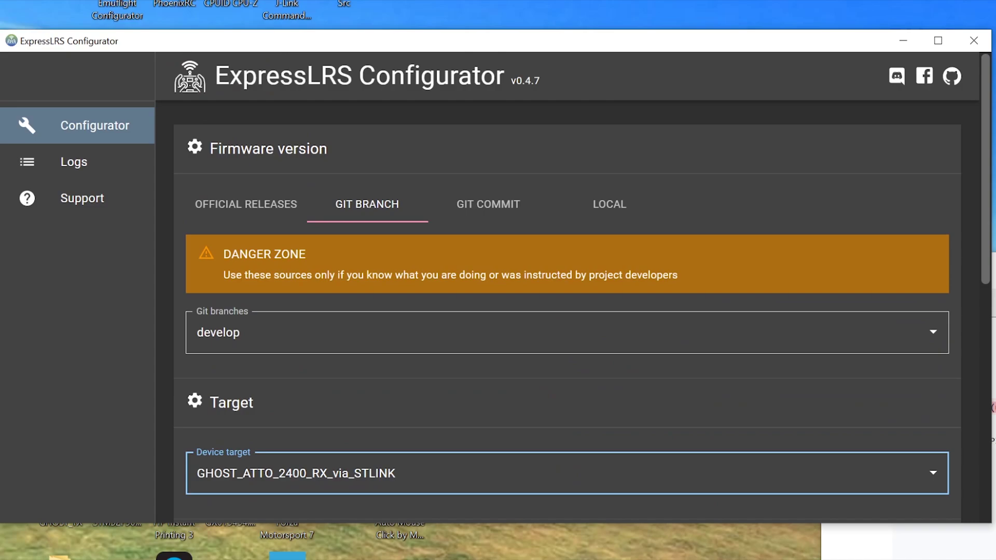
scroll(526, 214, "down", 7)
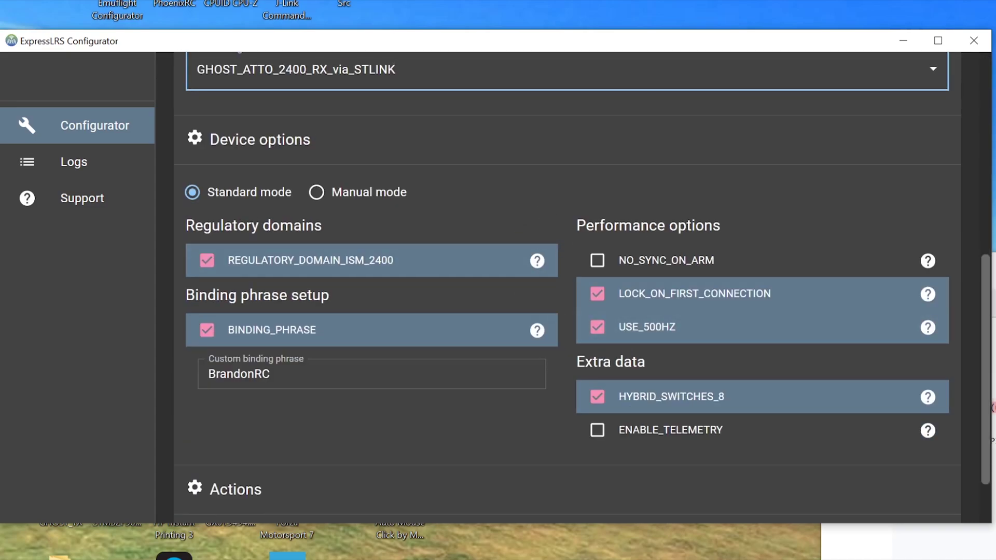
scroll(566, 233, "up", 3)
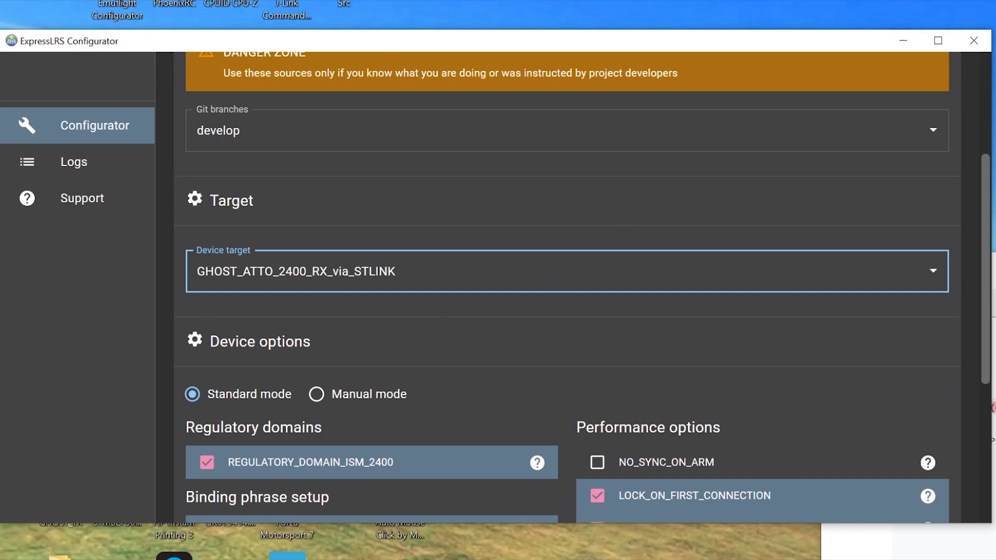
key("Down")
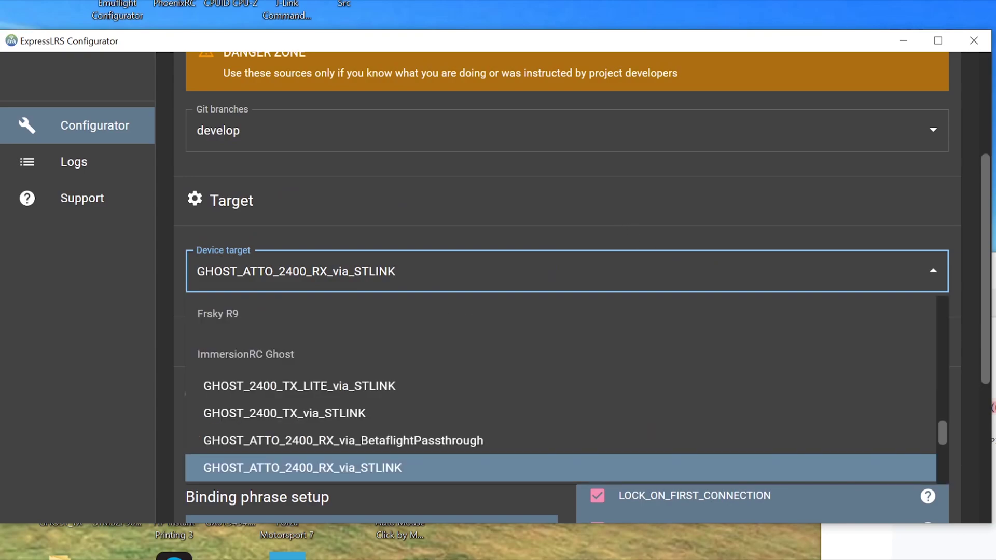
left_click(519, 470)
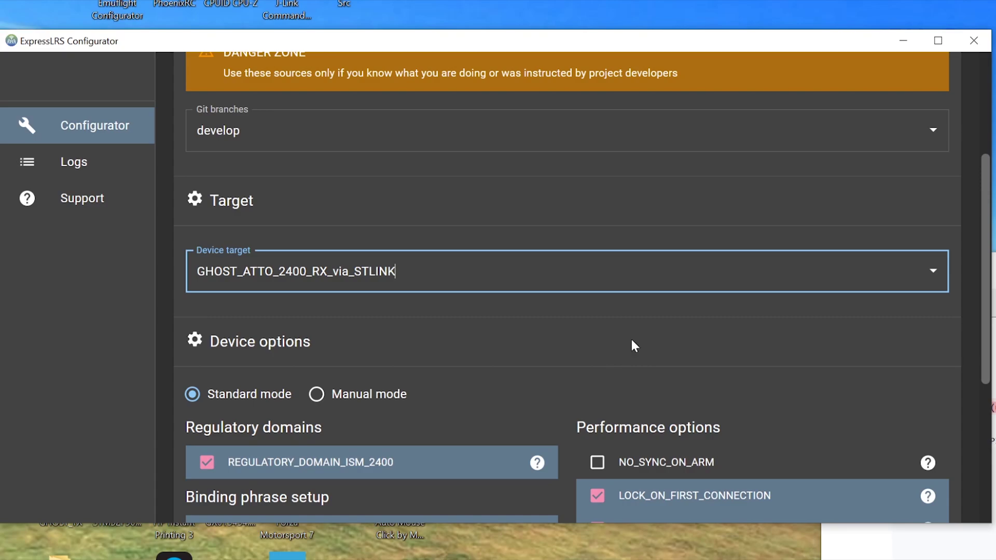
Toggle the custom binding phrase off and back on, then review the option help tooltips
scroll(634, 345, "down", 4)
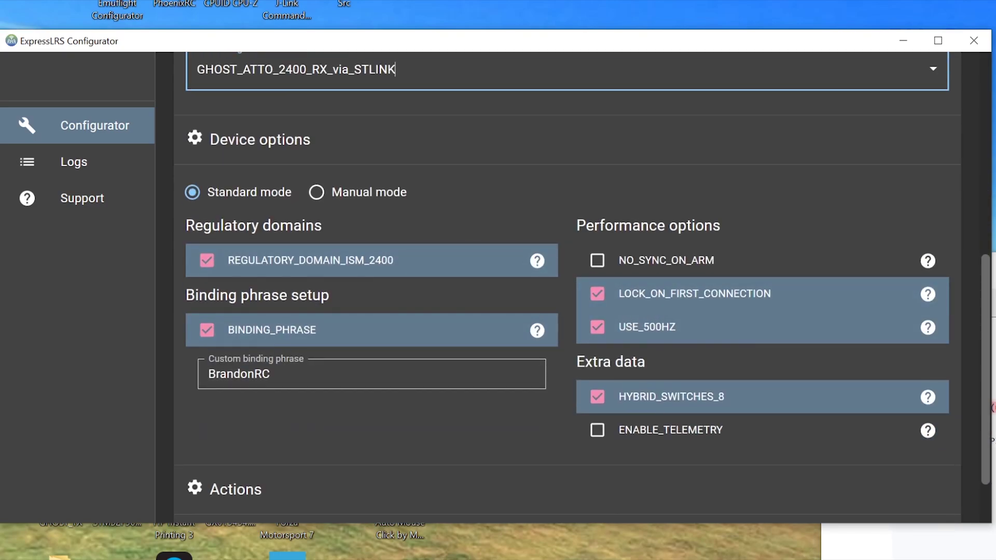
left_click(244, 374)
left_click(210, 332)
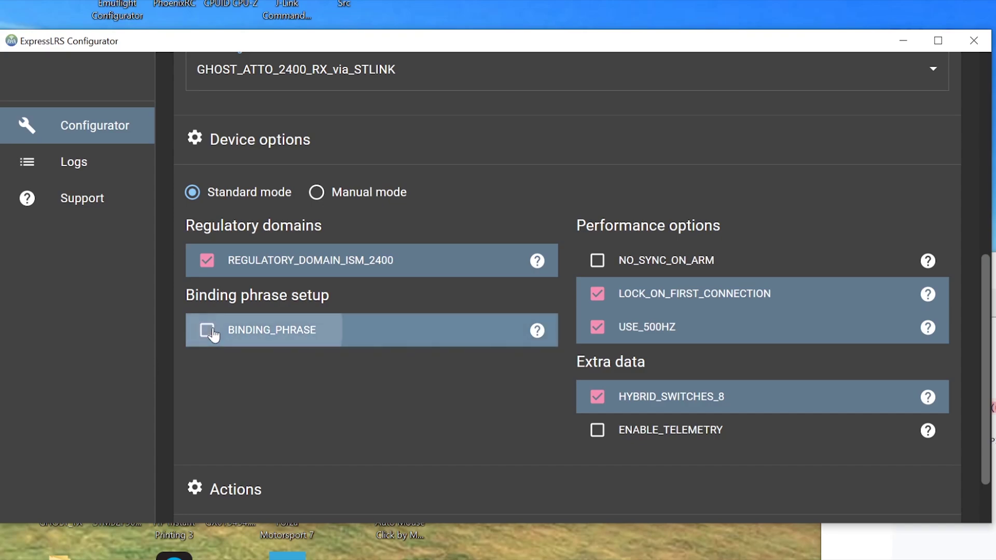
mouse_move(538, 333)
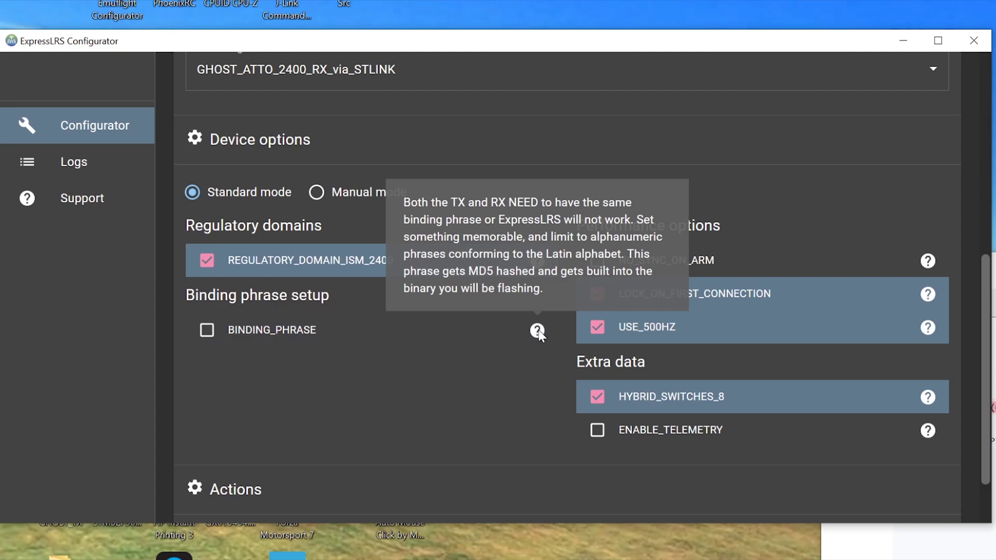
left_click(207, 331)
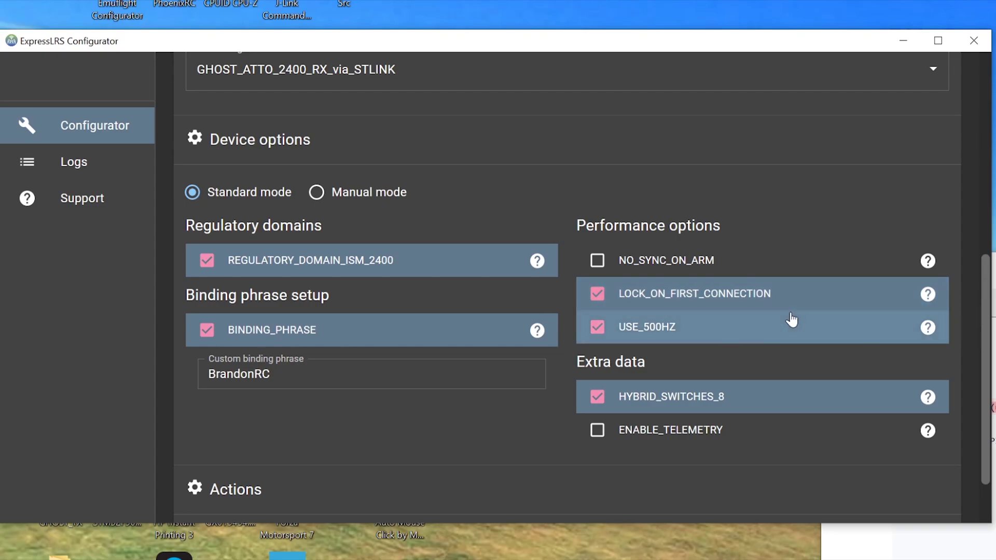
mouse_move(930, 293)
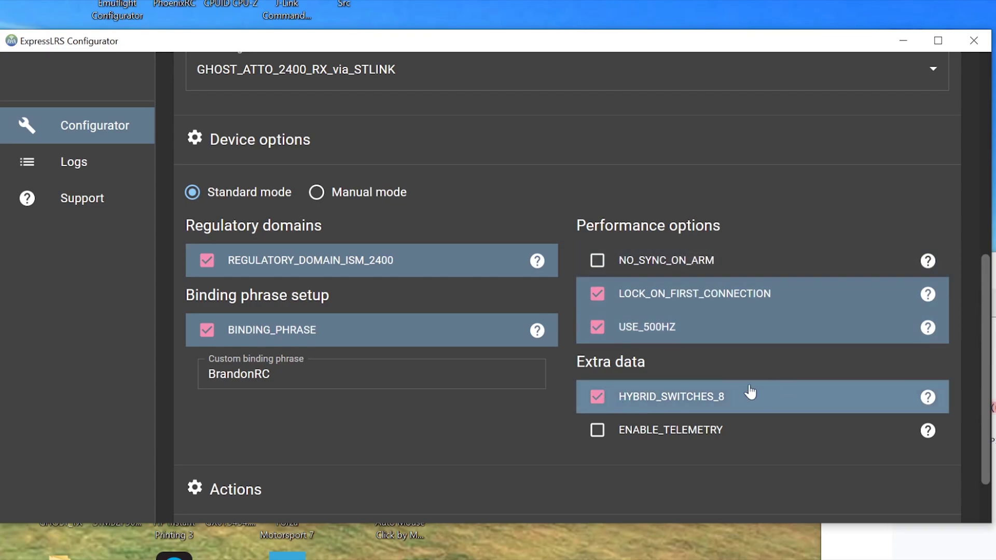
mouse_move(931, 432)
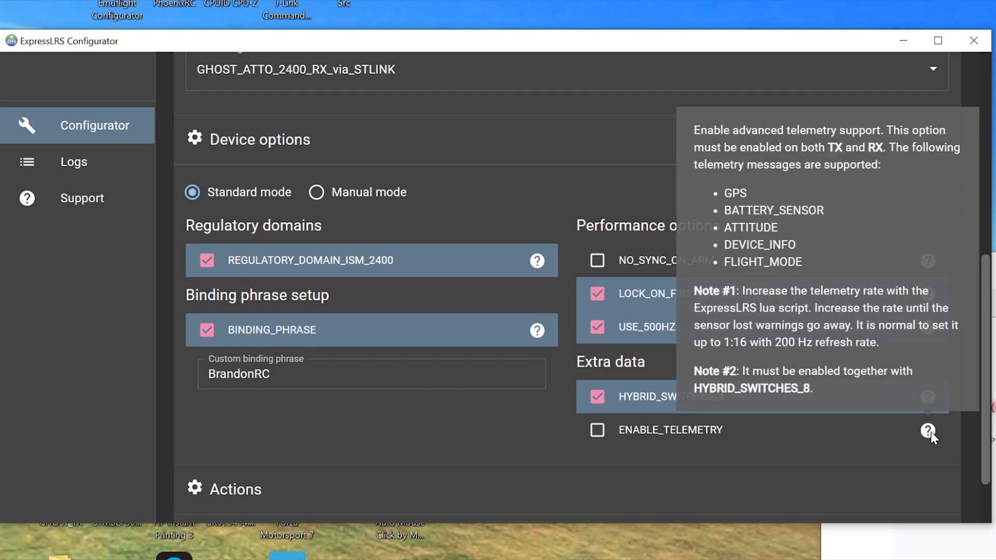
scroll(345, 472, "down", 2)
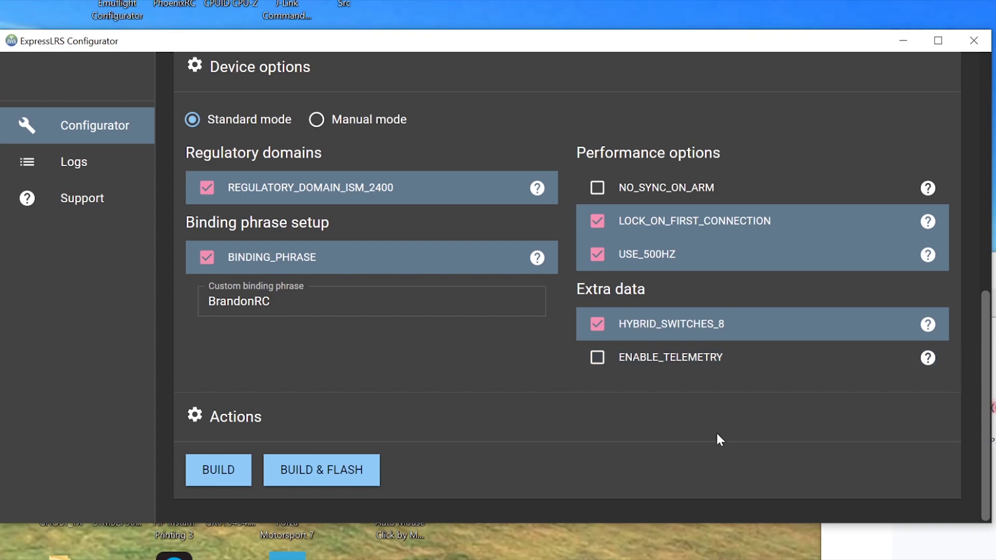
Build and flash the Ghost Atto firmware, watching the logs until SUCCESS in 49.95 seconds
left_click(280, 471)
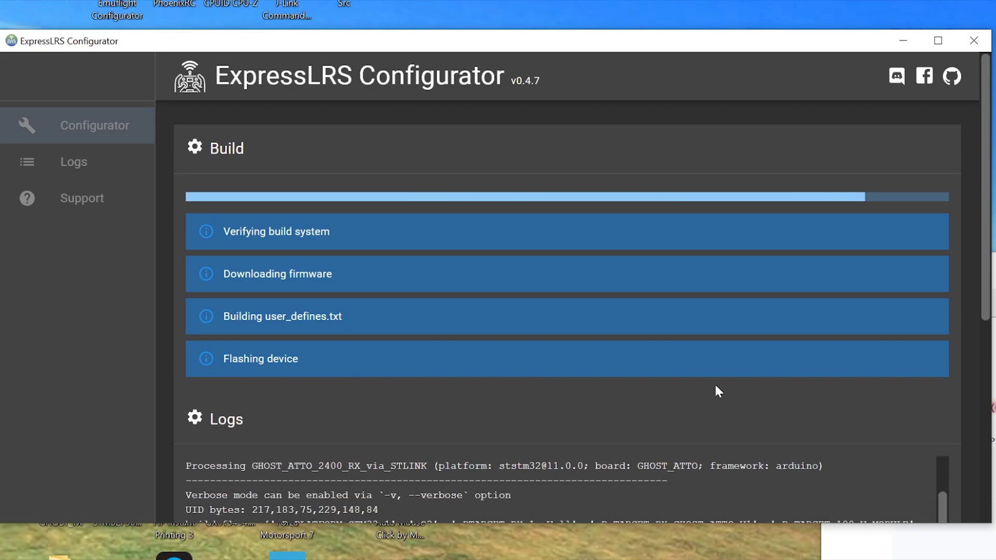
scroll(717, 391, "down", 7)
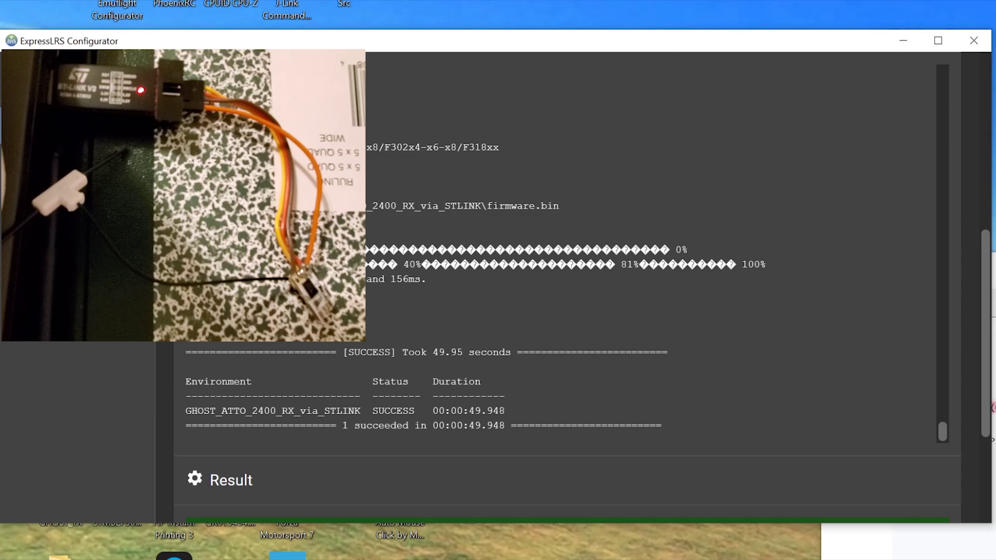
scroll(261, 181, "up", 20)
Go back to the Configurator firmware setup page from the sidebar
scroll(261, 182, "up", 15)
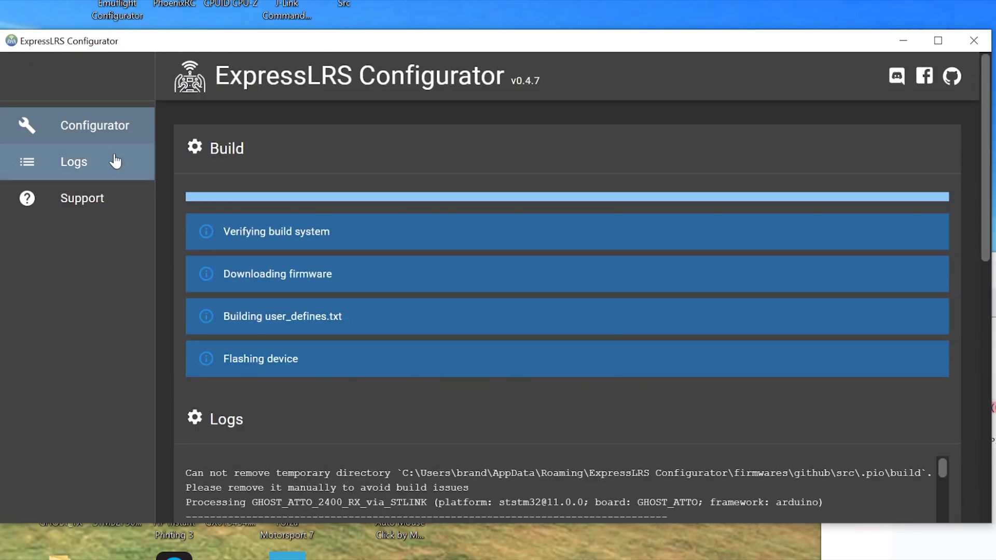
left_click(94, 188)
left_click(98, 141)
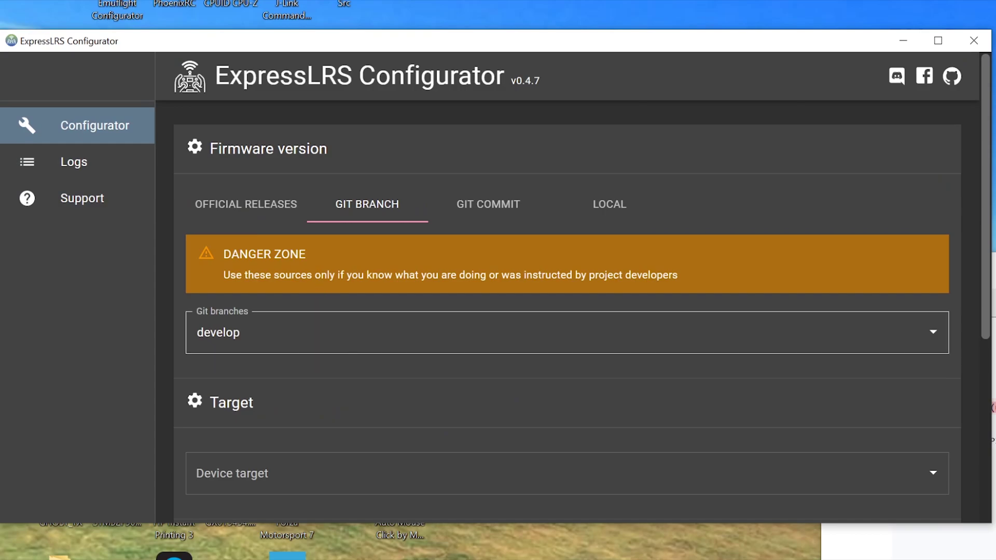
scroll(567, 311, "down", 4)
Filter device targets by 'GHOST' and select GHOST_ATTO_2400_RX_via_BetaflightPassthrough
left_click(519, 271)
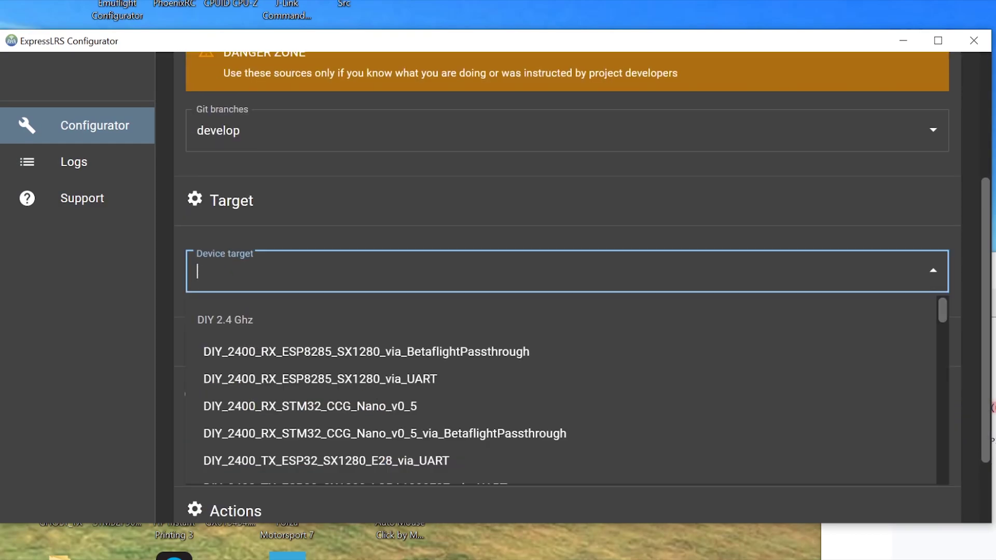
type("ghost")
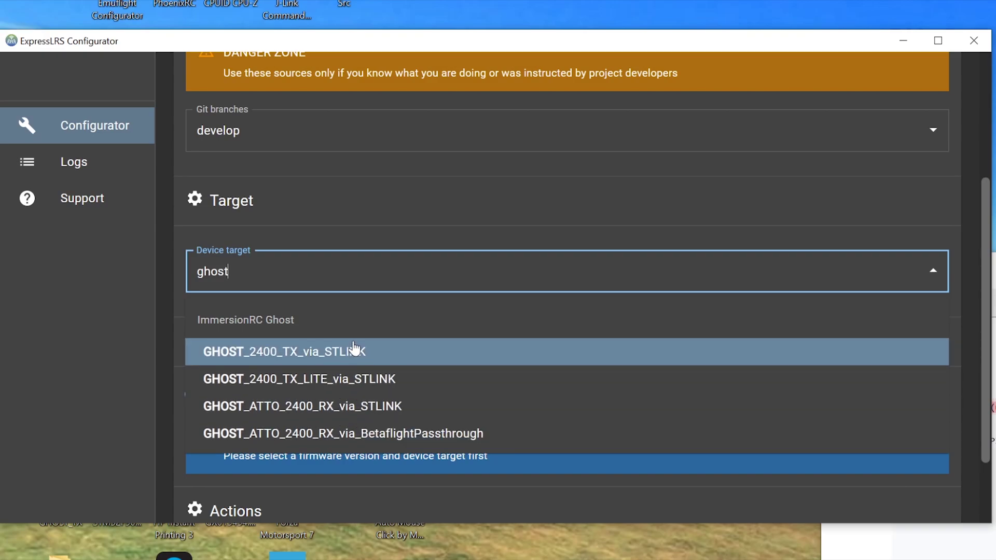
key("ctrl+a")
type("DIY")
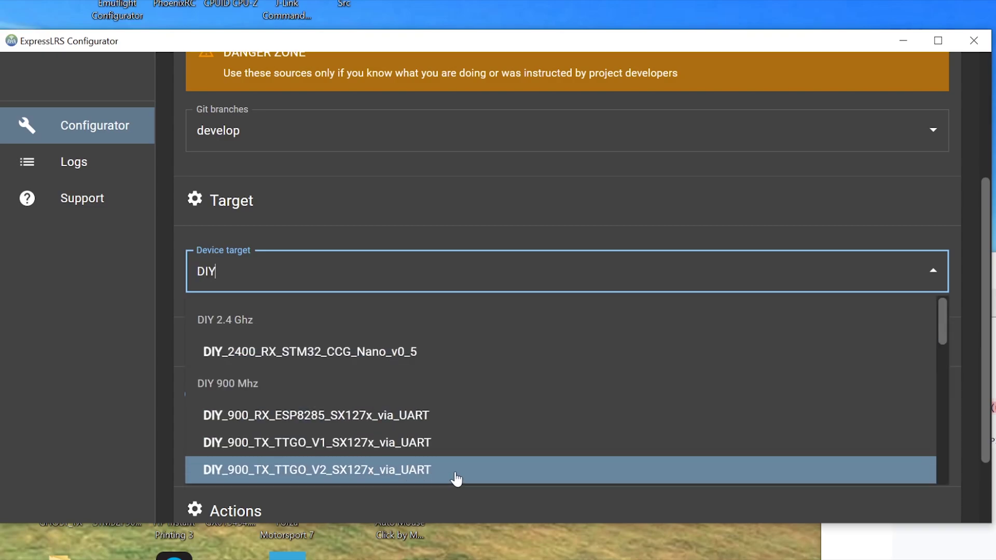
scroll(454, 467, "down", 5)
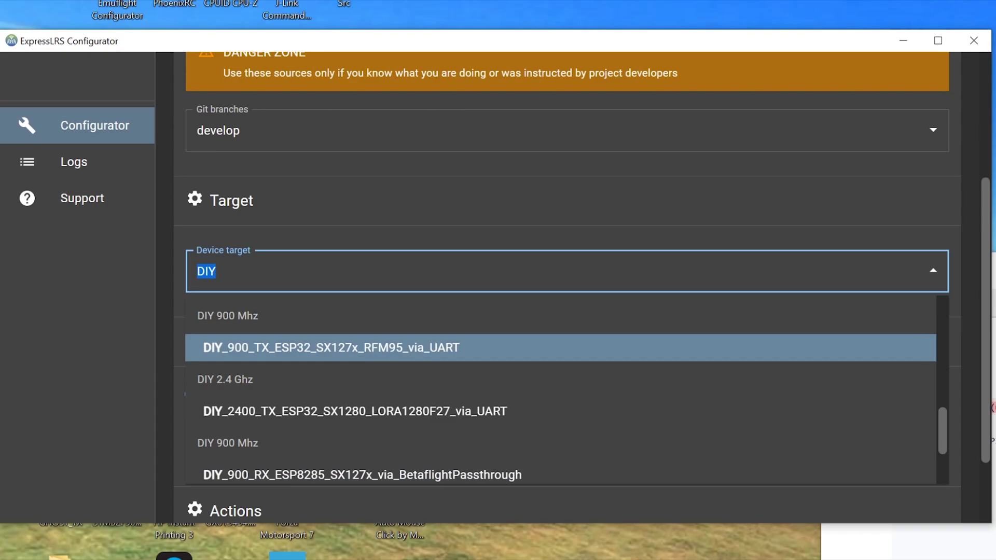
type("GHOST")
left_click(445, 435)
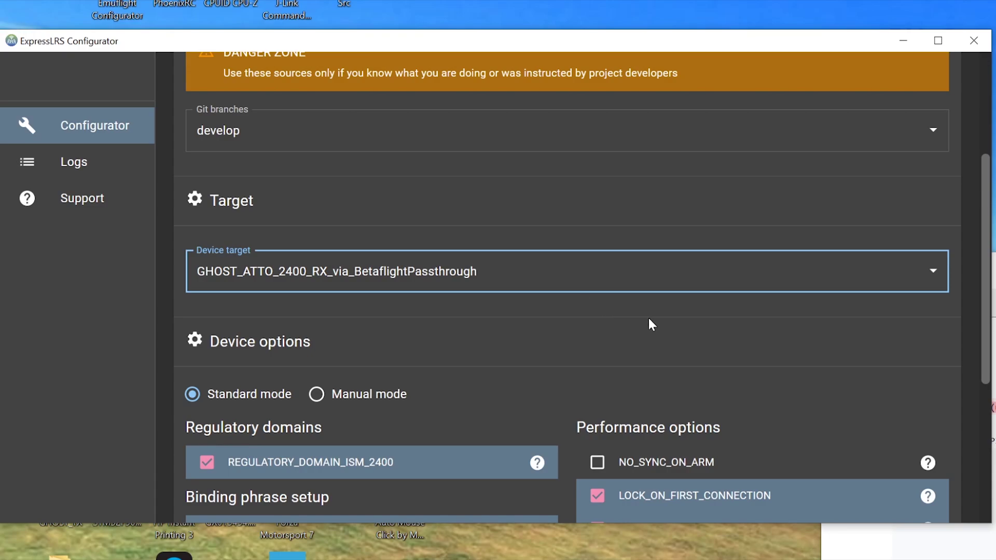
scroll(406, 332, "down", 5)
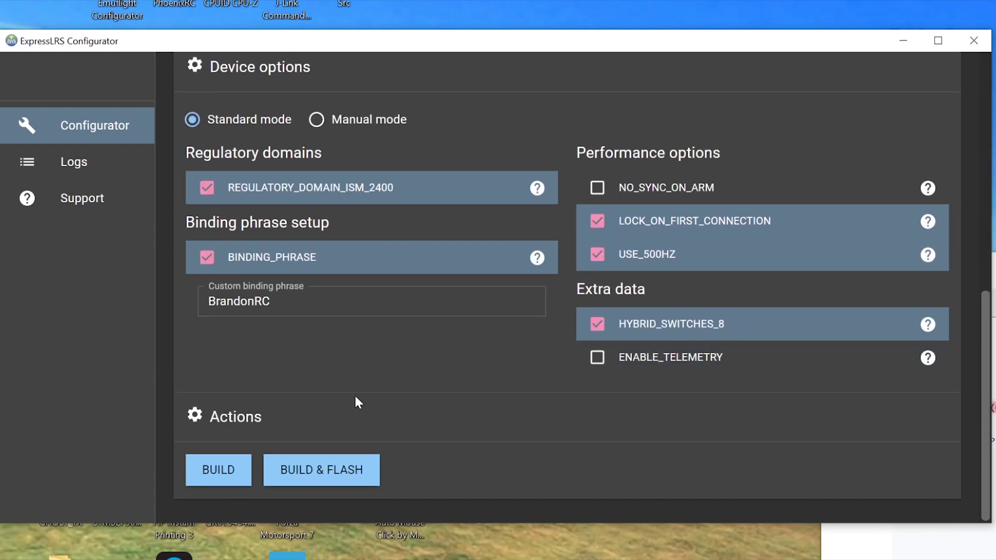